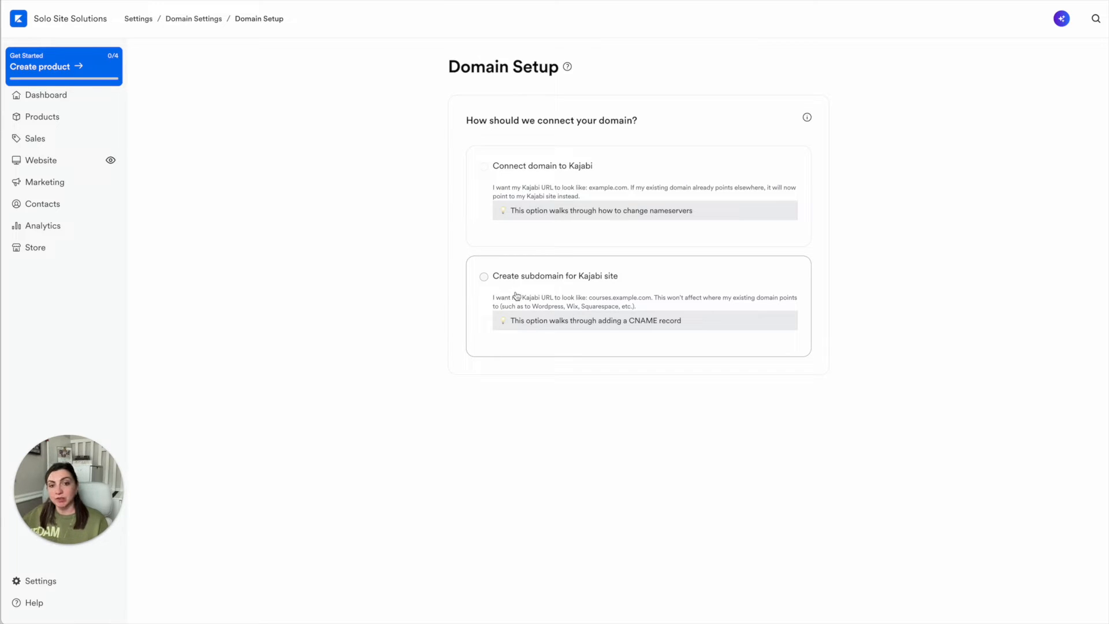
Choose to create a subdomain for the Kajabi site and enter solositesolutions.online, copied from the GoDaddy domain page, as the domain name.
{"action": "left_click", "coordinate": [464, 290]}
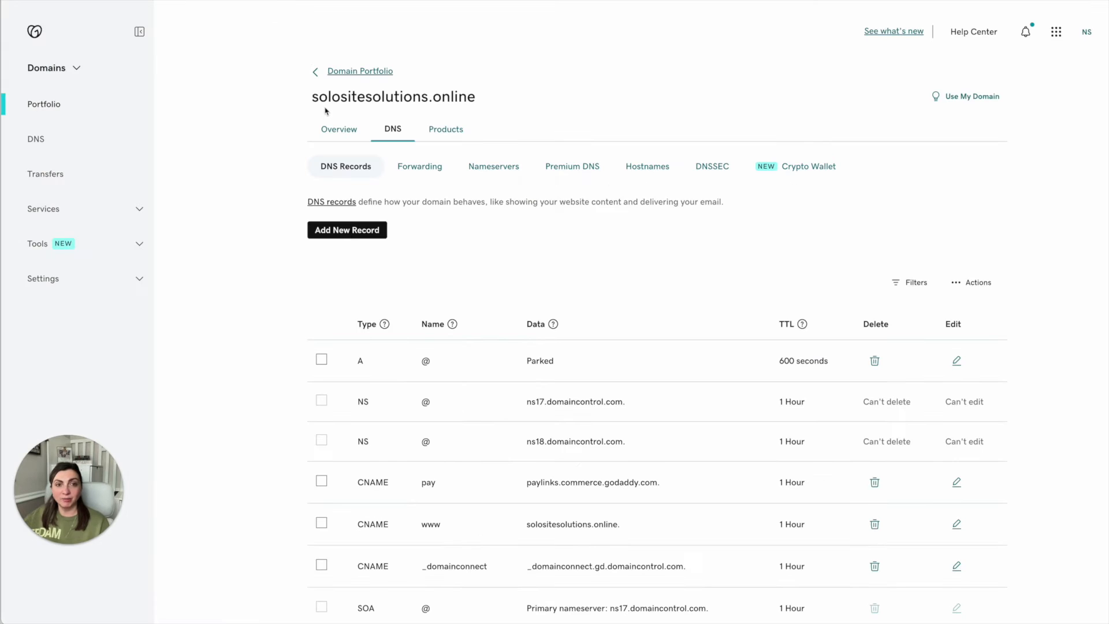
{"action": "left_click_drag", "start_coordinate": [313, 103], "coordinate": [477, 109]}
{"action": "key", "text": "ctrl+c"}
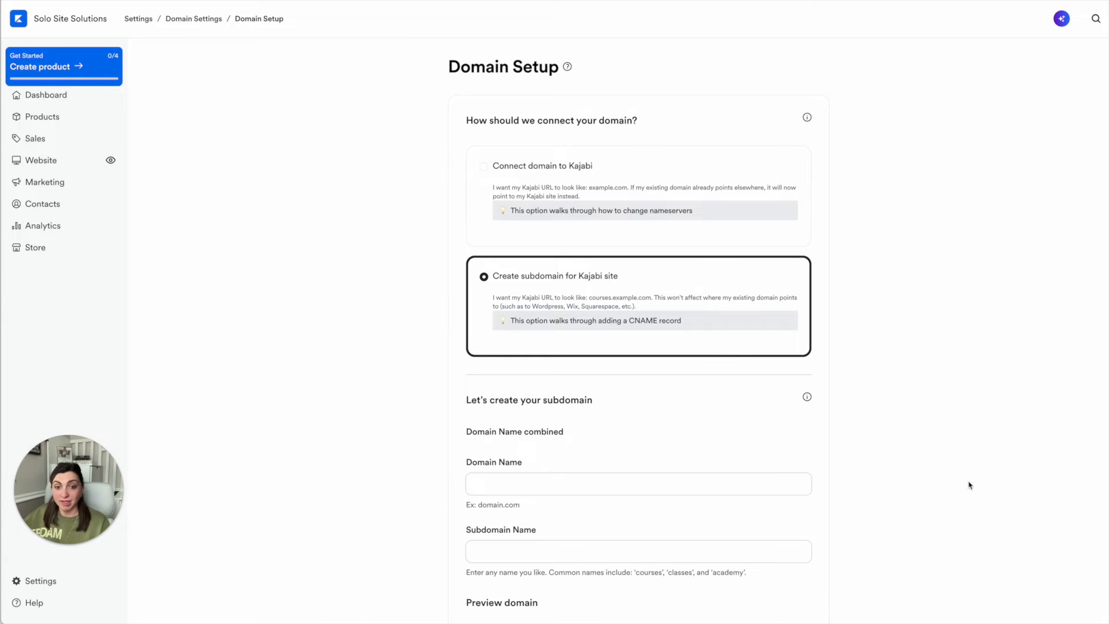
{"action": "scroll", "coordinate": [970, 483], "scroll_direction": "down", "scroll_amount": 2}
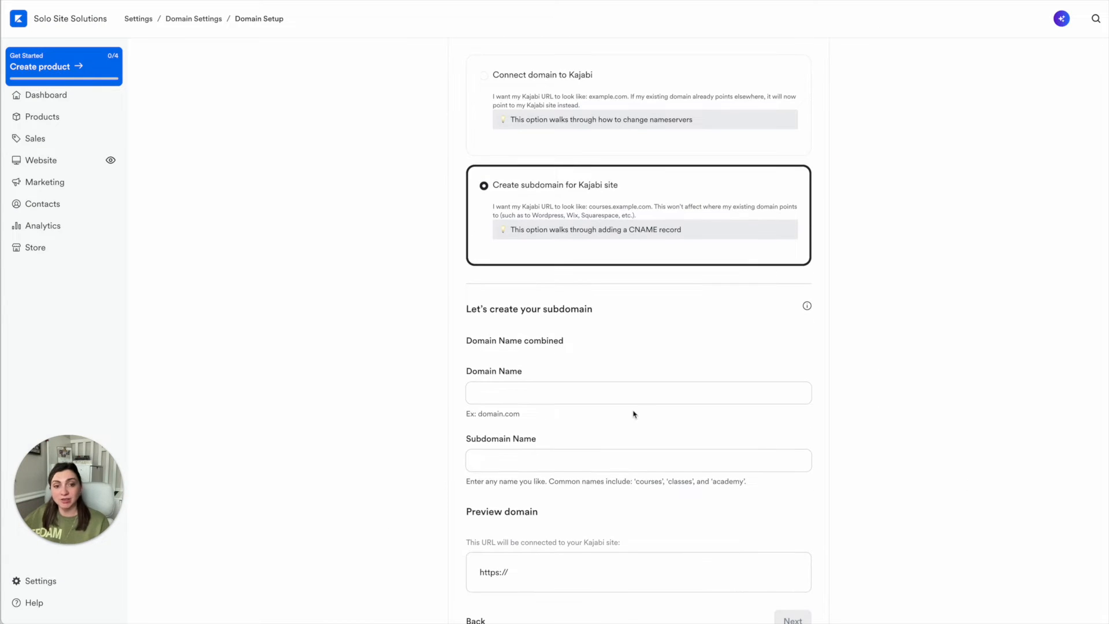
{"action": "scroll", "coordinate": [635, 416], "scroll_direction": "down", "scroll_amount": 1}
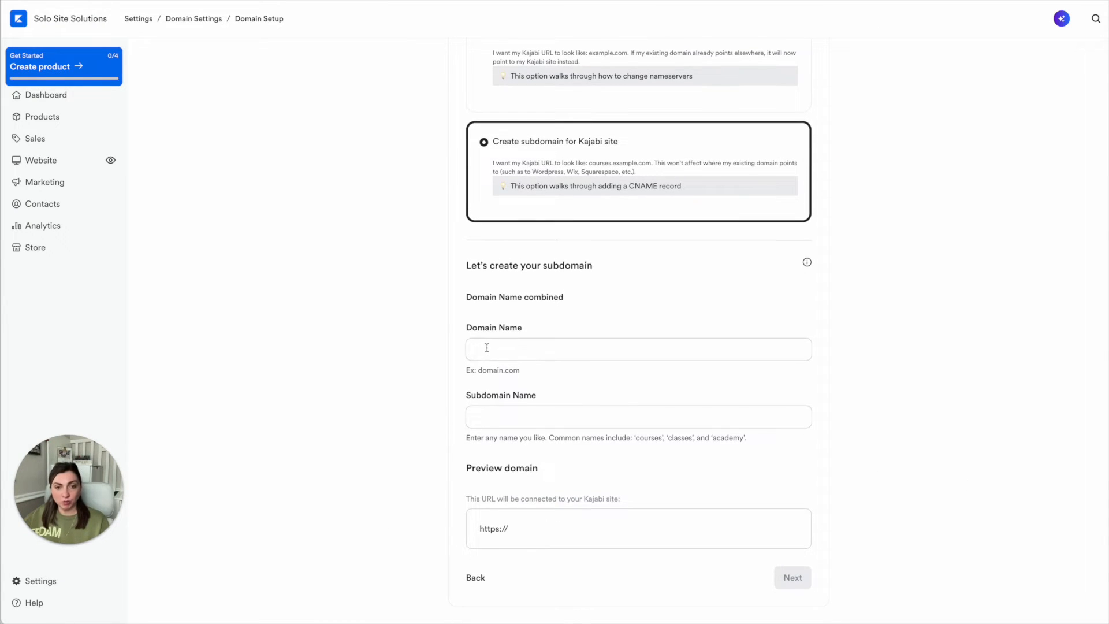
{"action": "left_click", "coordinate": [486, 347]}
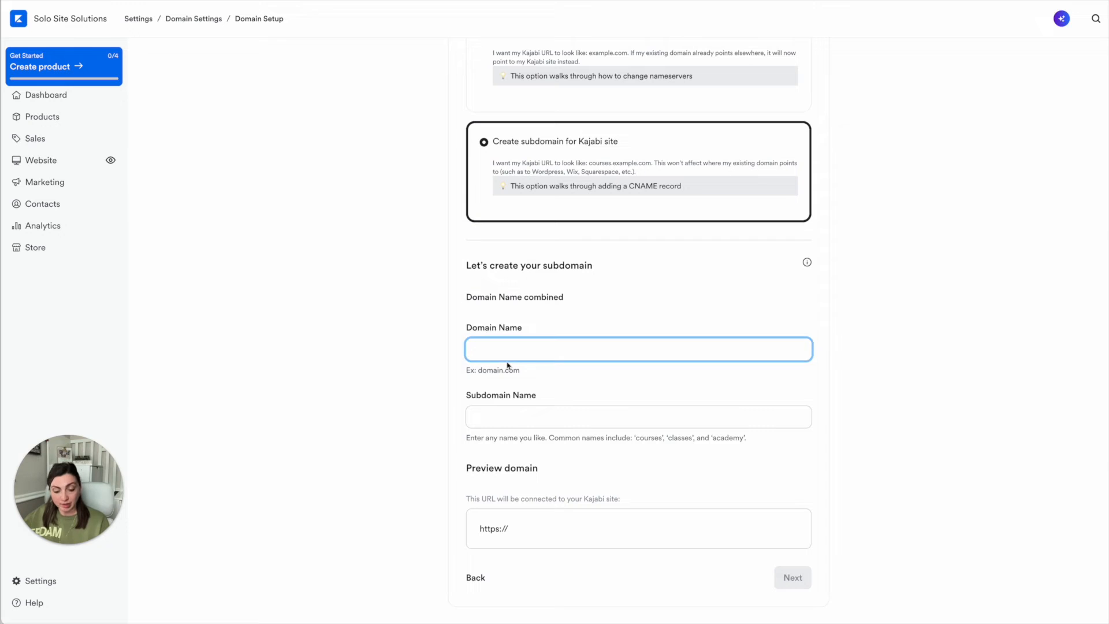
{"action": "key", "text": "ctrl+v"}
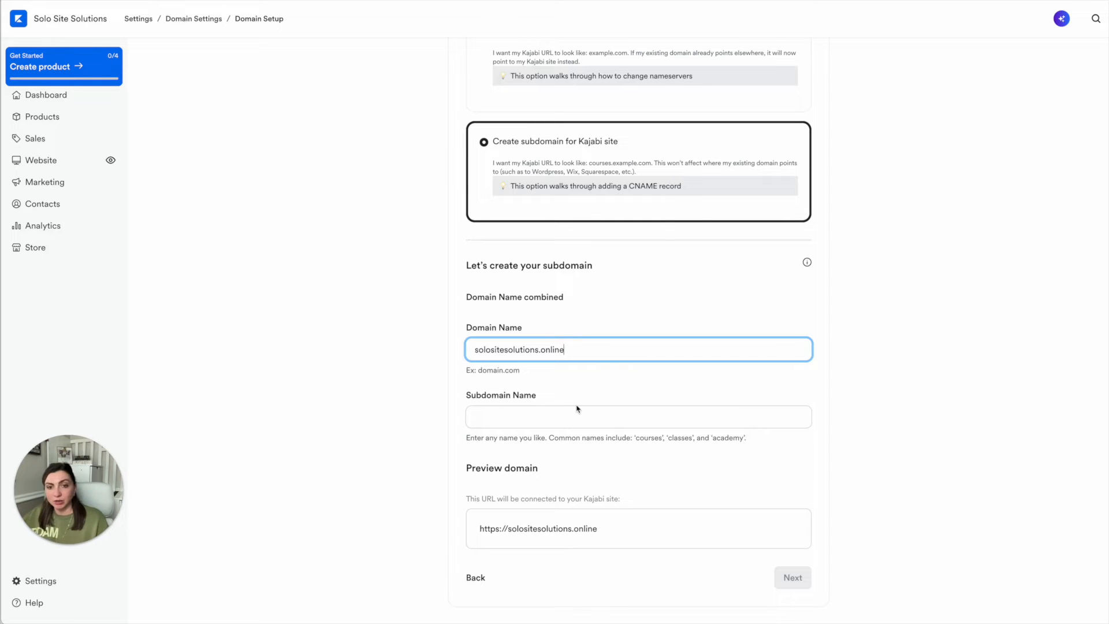
{"action": "left_click", "coordinate": [582, 340]}
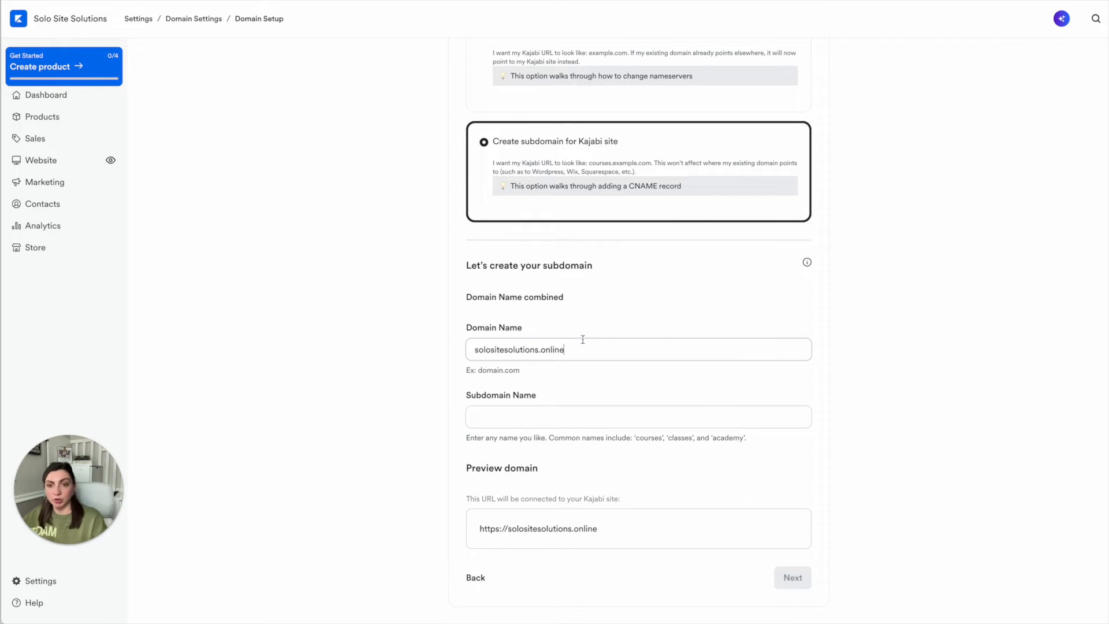
{"action": "left_click", "coordinate": [585, 354]}
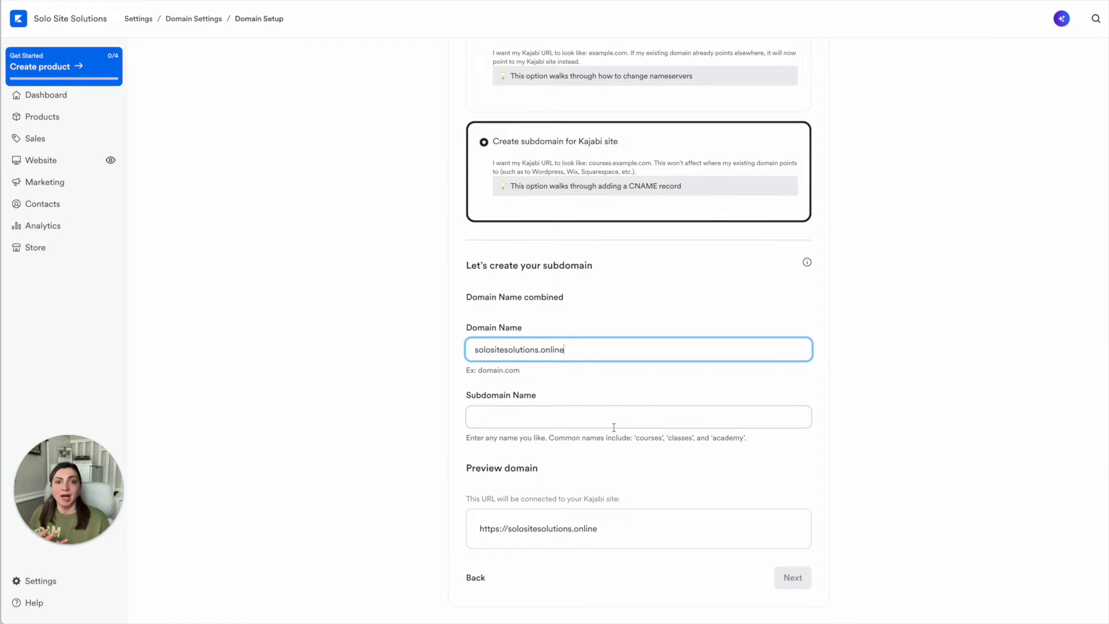
Set the subdomain name to www and continue to the subdomain setup instructions.
{"action": "left_click", "coordinate": [536, 423]}
{"action": "type", "text": "www"}
{"action": "left_click", "coordinate": [472, 424]}
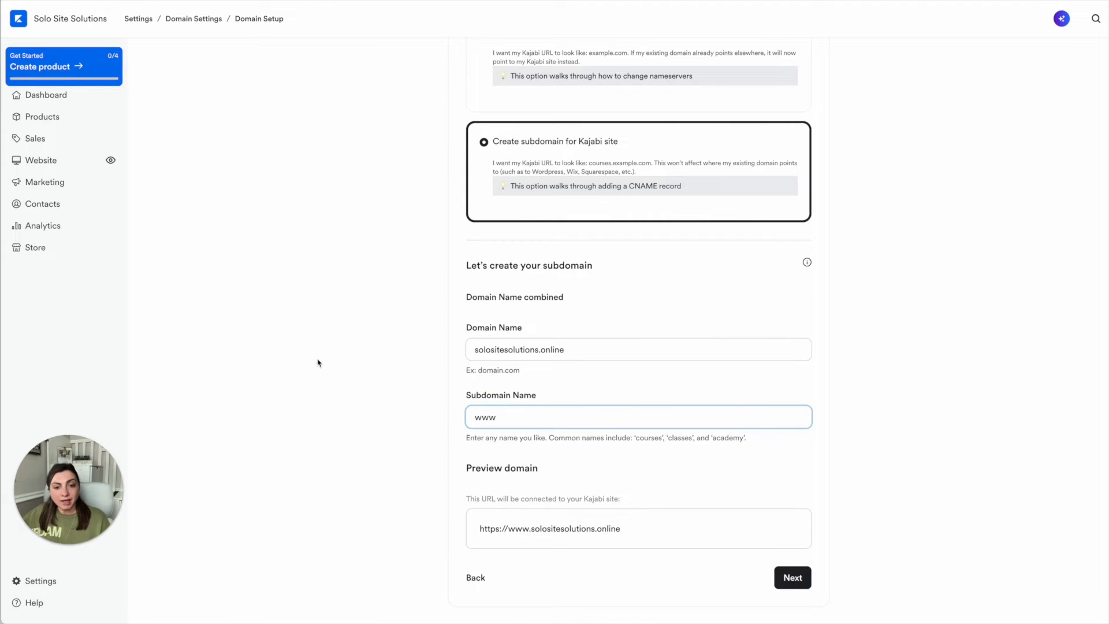
{"action": "left_click", "coordinate": [318, 363]}
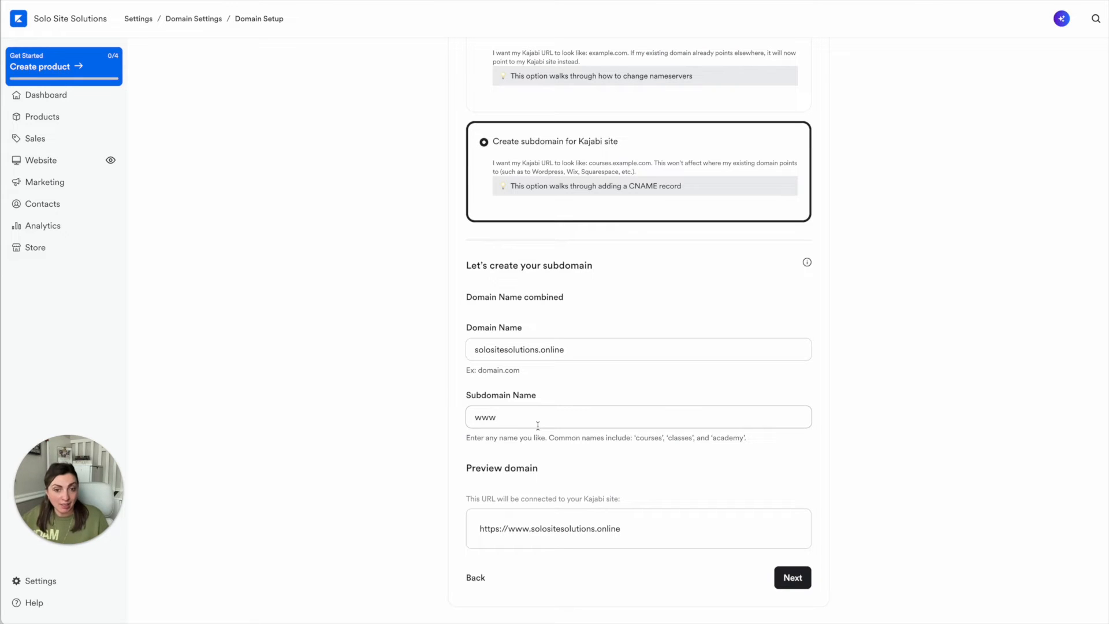
{"action": "left_click", "coordinate": [789, 577]}
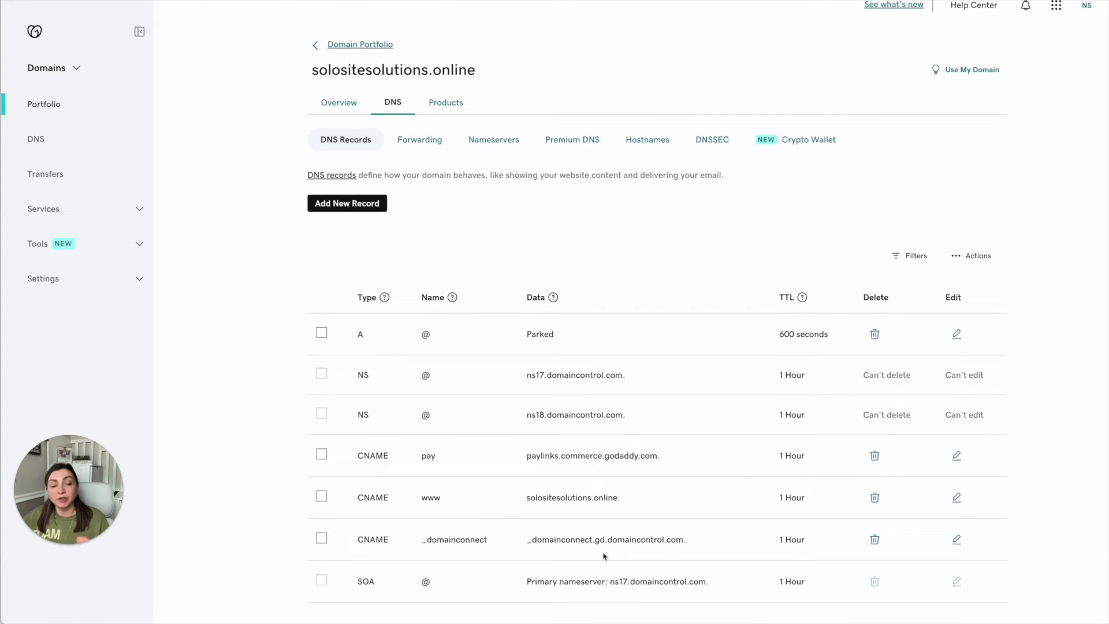
{"action": "scroll", "coordinate": [701, 530], "scroll_direction": "down", "scroll_amount": 1}
{"action": "scroll", "coordinate": [699, 530], "scroll_direction": "up", "scroll_amount": 1}
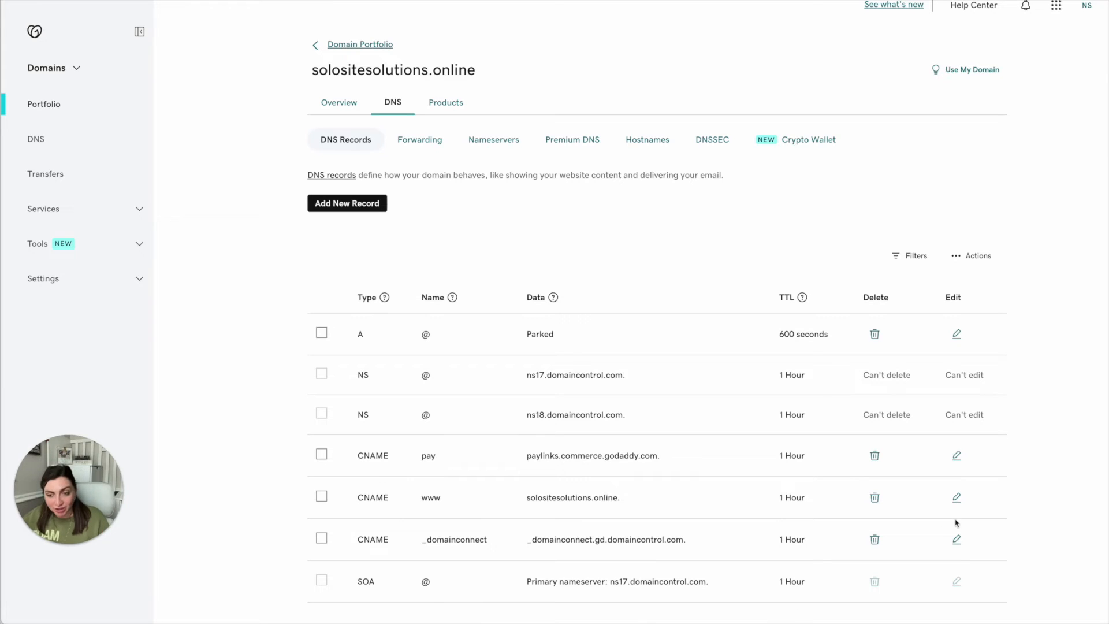
{"action": "left_click", "coordinate": [874, 499]}
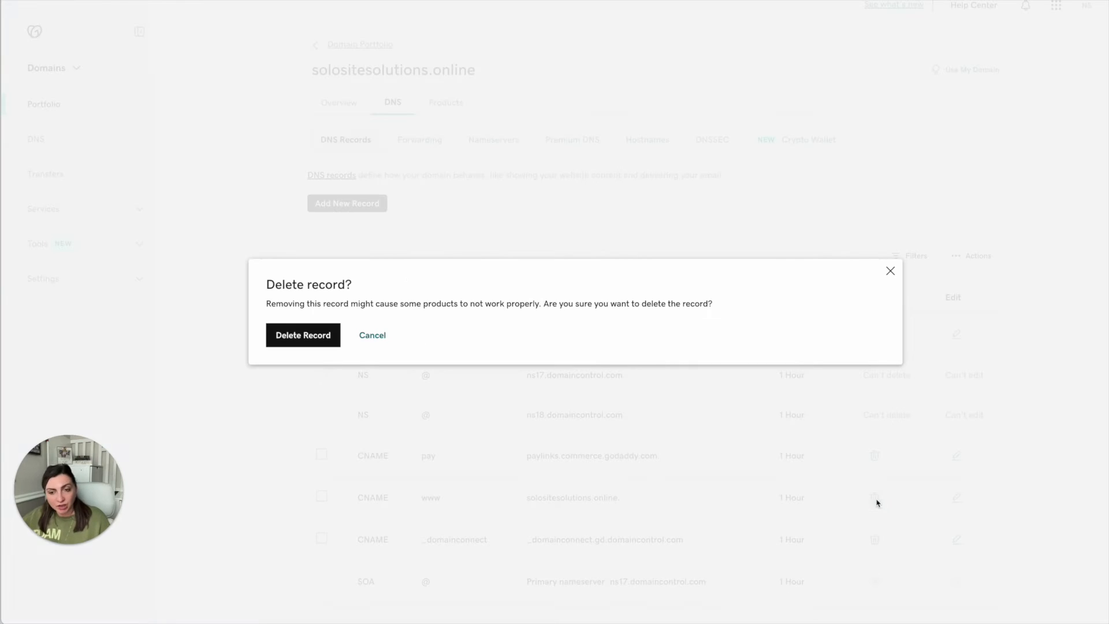
{"action": "left_click", "coordinate": [312, 334]}
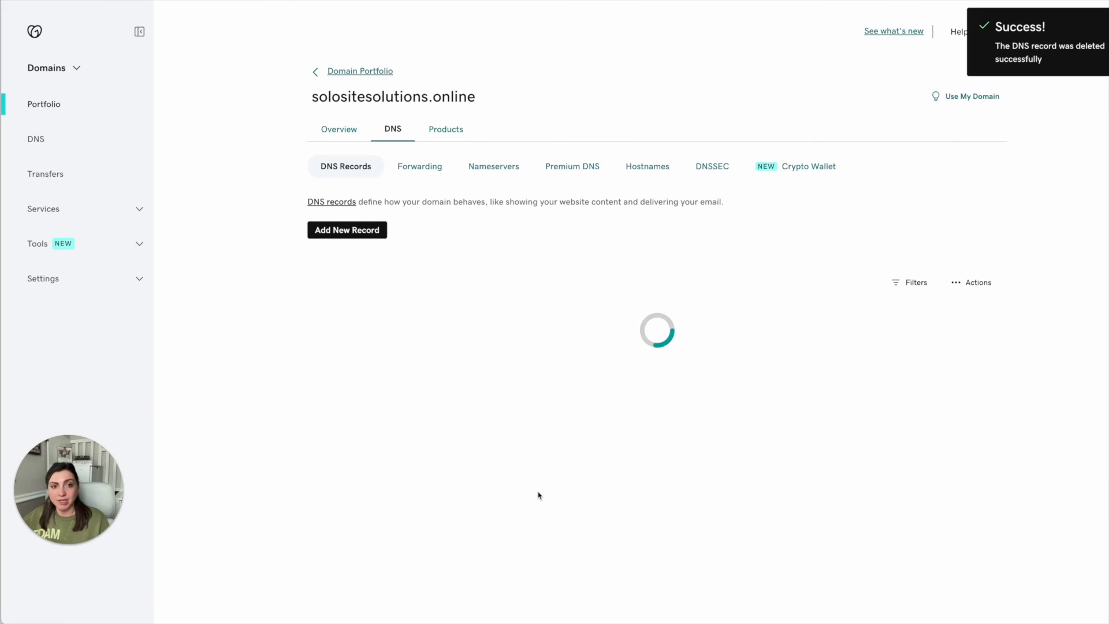
{"action": "left_click", "coordinate": [376, 232]}
{"action": "left_click", "coordinate": [388, 306]}
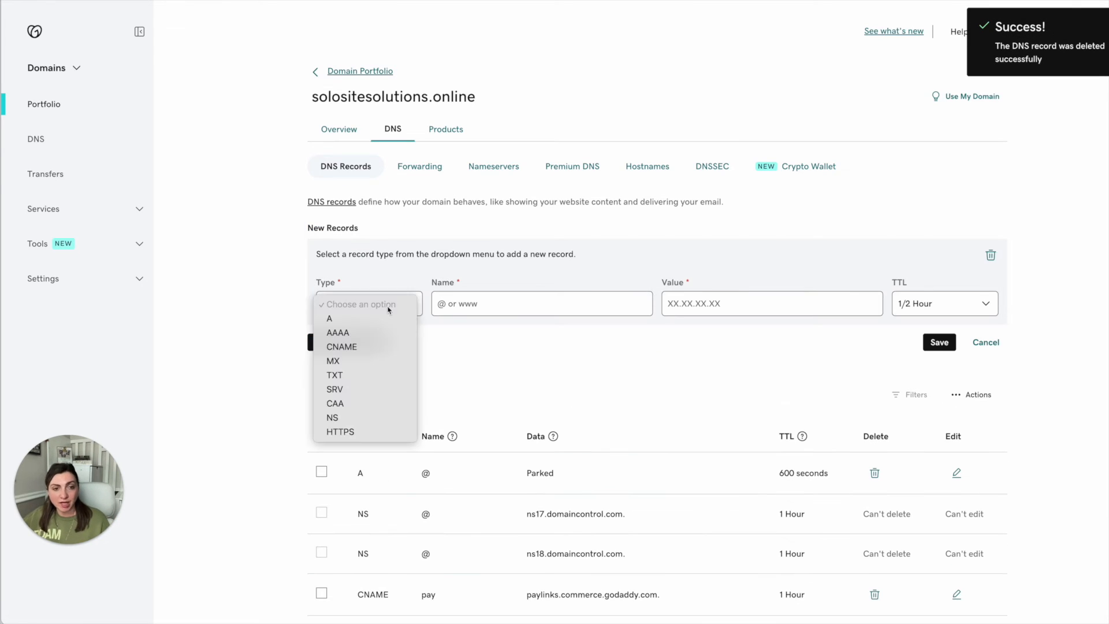
{"action": "left_click", "coordinate": [367, 348]}
{"action": "left_click", "coordinate": [453, 311]}
{"action": "type", "text": "www"}
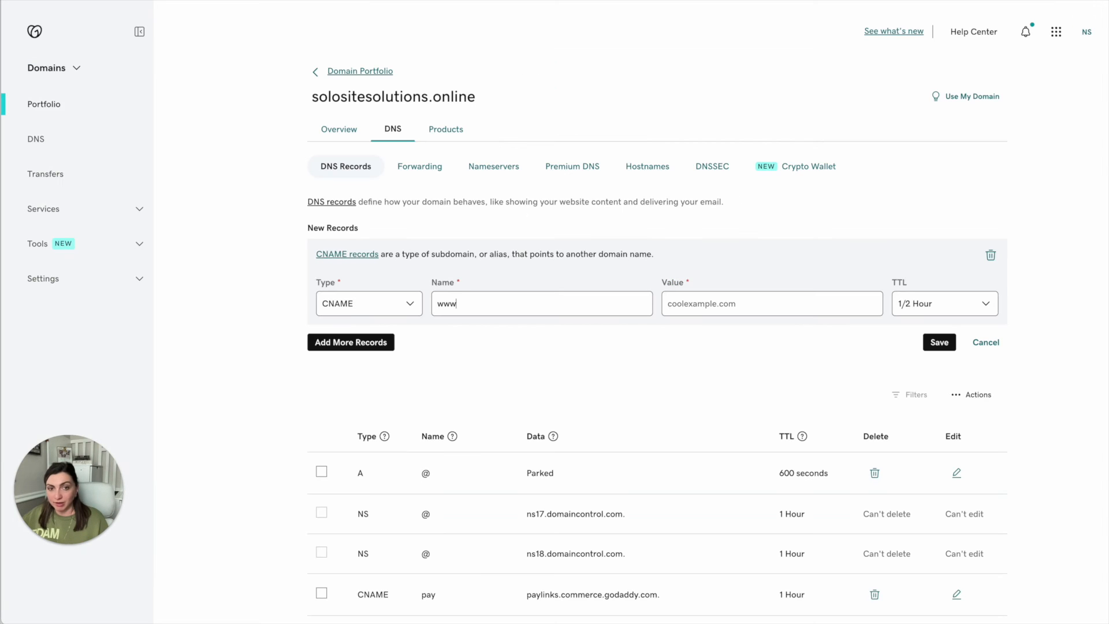
{"action": "left_click_drag", "start_coordinate": [475, 301], "coordinate": [439, 302]}
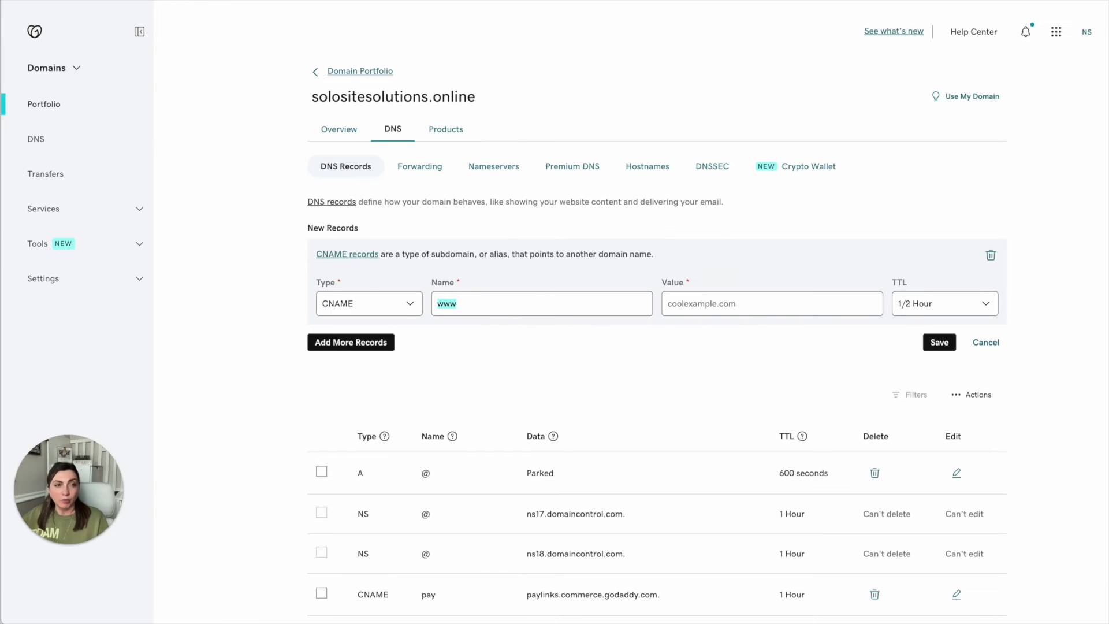
Copy the target value ssl.kajabi.com from Kajabi's subdomain setup and enter it as the new GoDaddy record's value.
{"action": "left_click", "coordinate": [753, 214]}
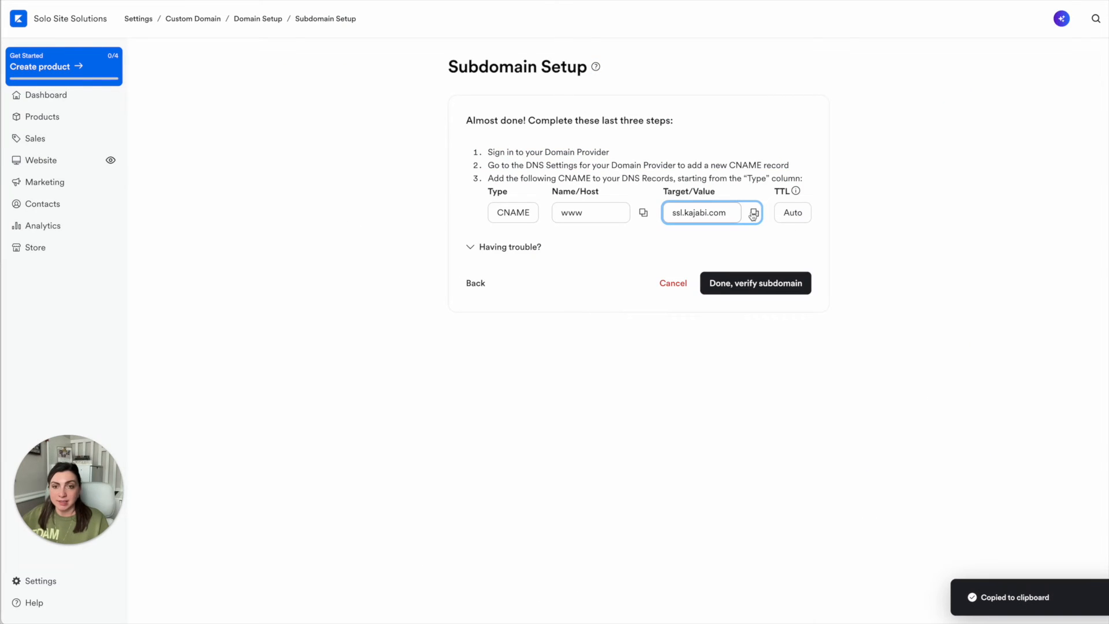
{"action": "left_click", "coordinate": [300, 1]}
{"action": "left_click", "coordinate": [701, 304]}
{"action": "key", "text": "ctrl+v"}
Give the new CNAME record a custom TTL of 14400 seconds and save the record.
{"action": "left_click", "coordinate": [961, 310]}
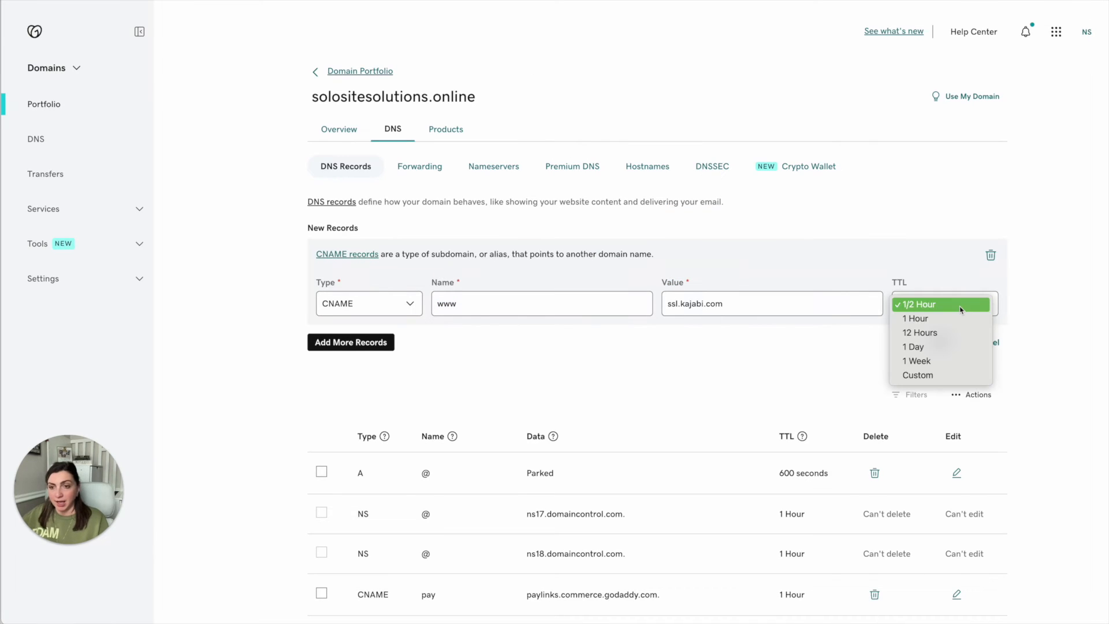
{"action": "left_click", "coordinate": [973, 375]}
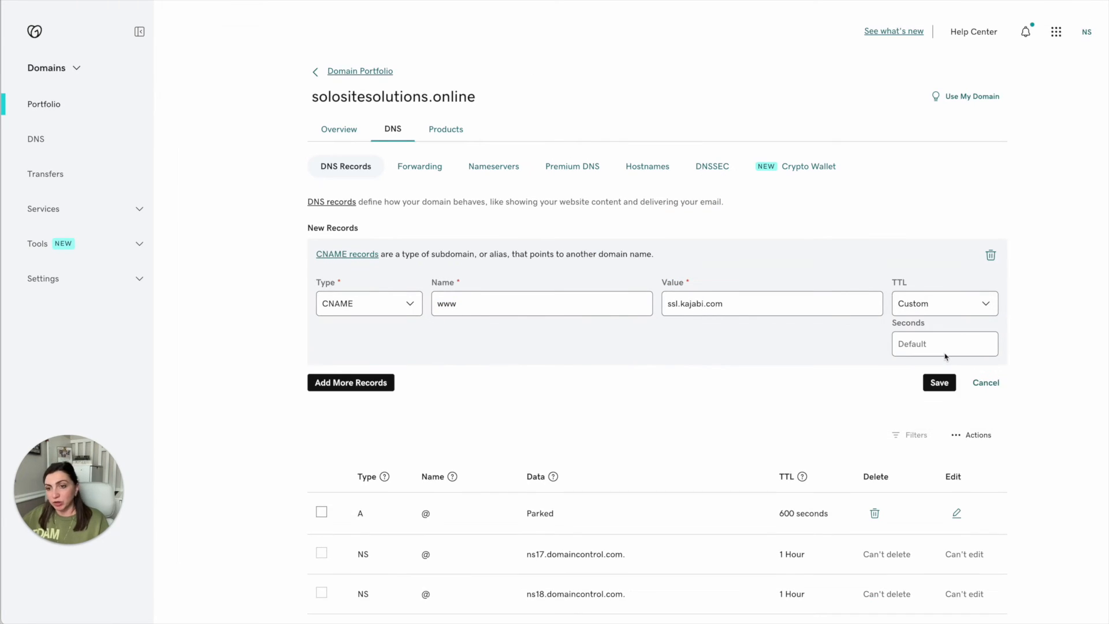
{"action": "type", "text": "144"}
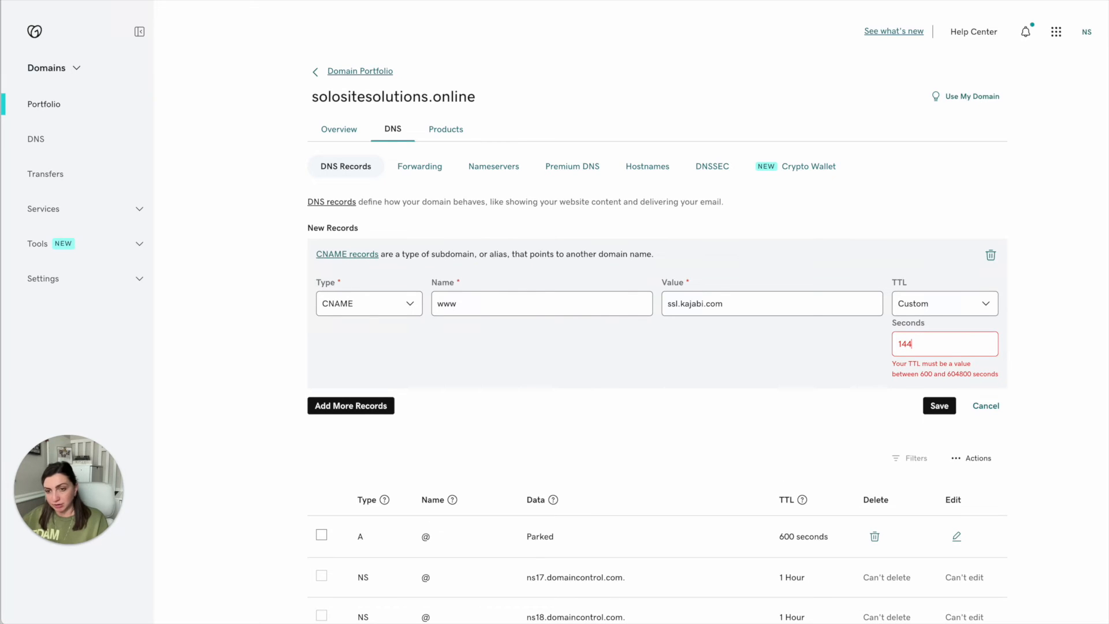
{"action": "type", "text": "00"}
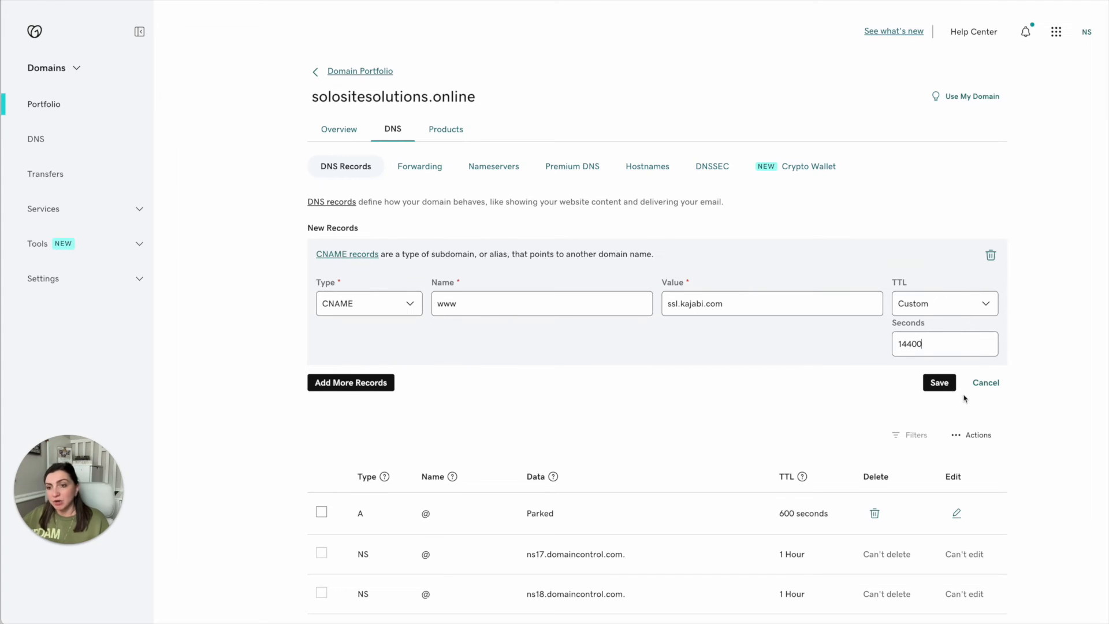
{"action": "left_click", "coordinate": [944, 386]}
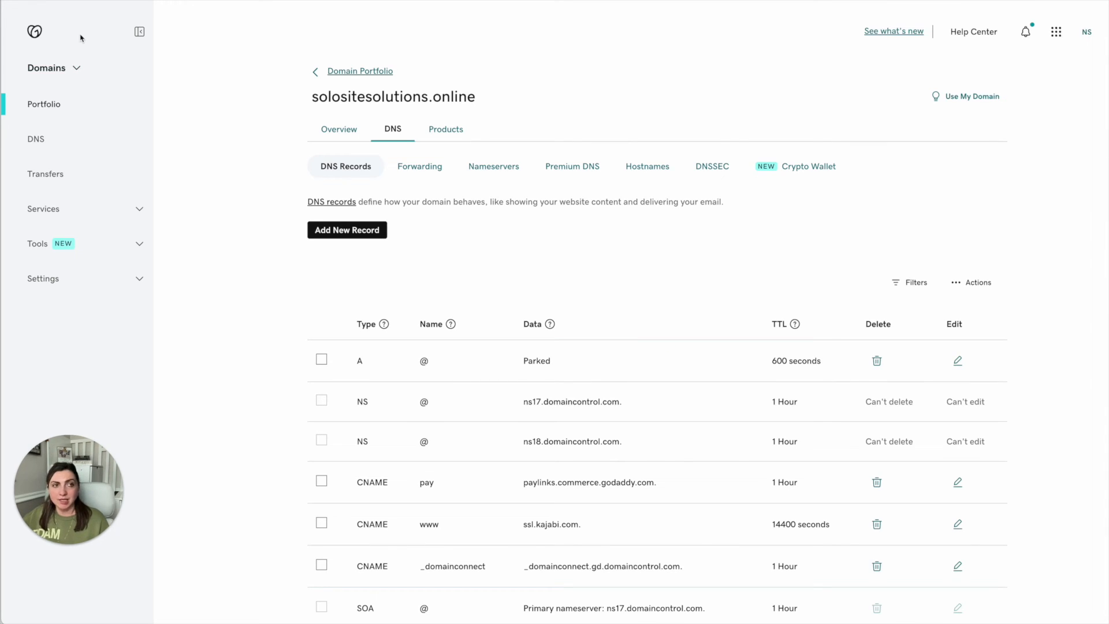
Return to Kajabi's subdomain setup and submit the subdomain for verification.
{"action": "key", "text": "ctrl+shift+Tab"}
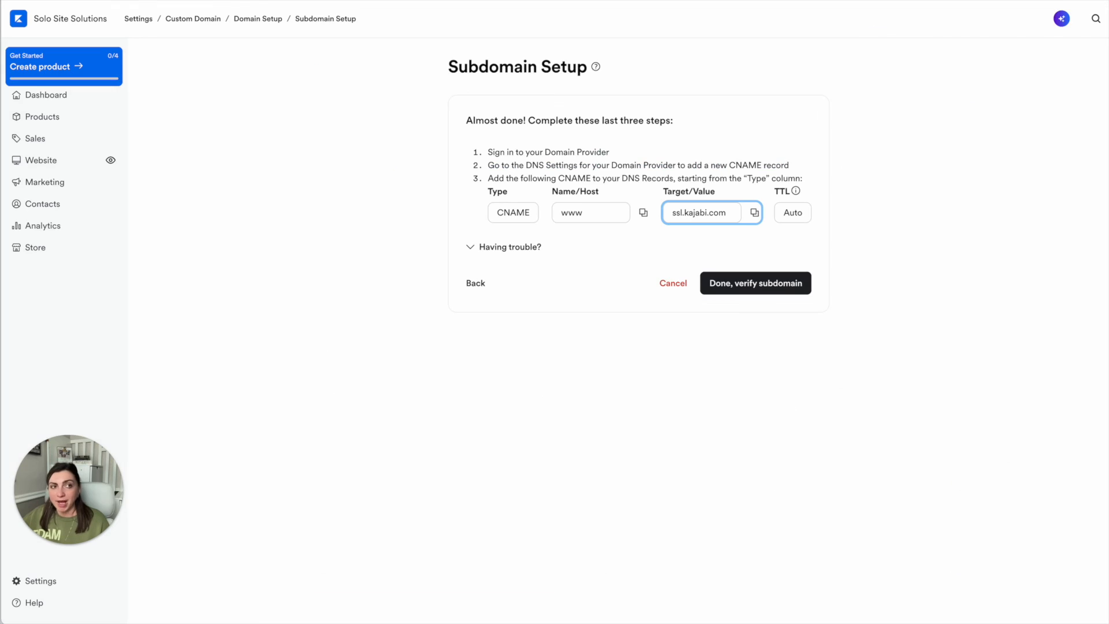
{"action": "left_click", "coordinate": [783, 290]}
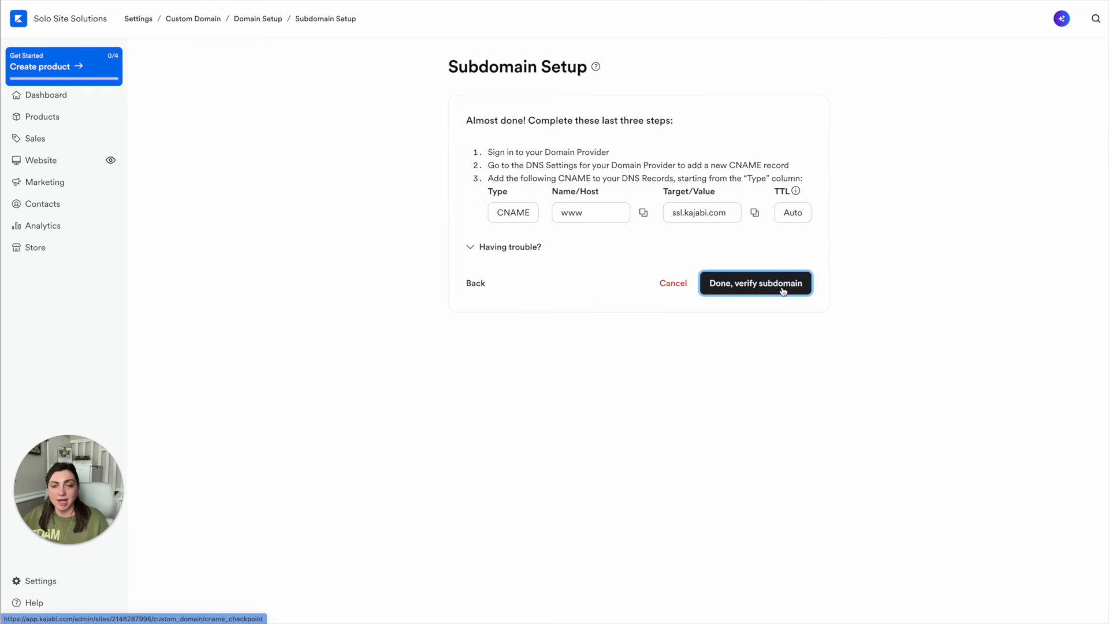